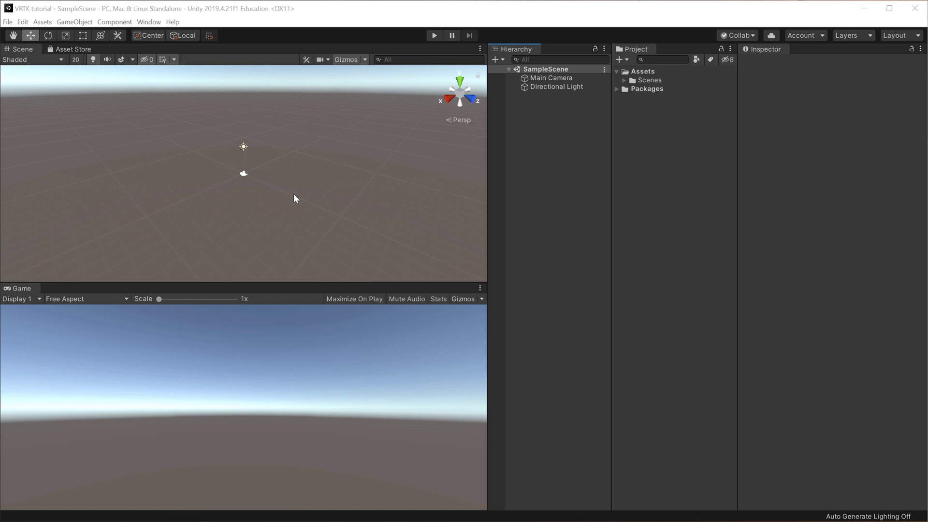
Switch from the Unity editor to the Firefox window showing the vrtk.io Tilia packages page.
key("alt+Tab")
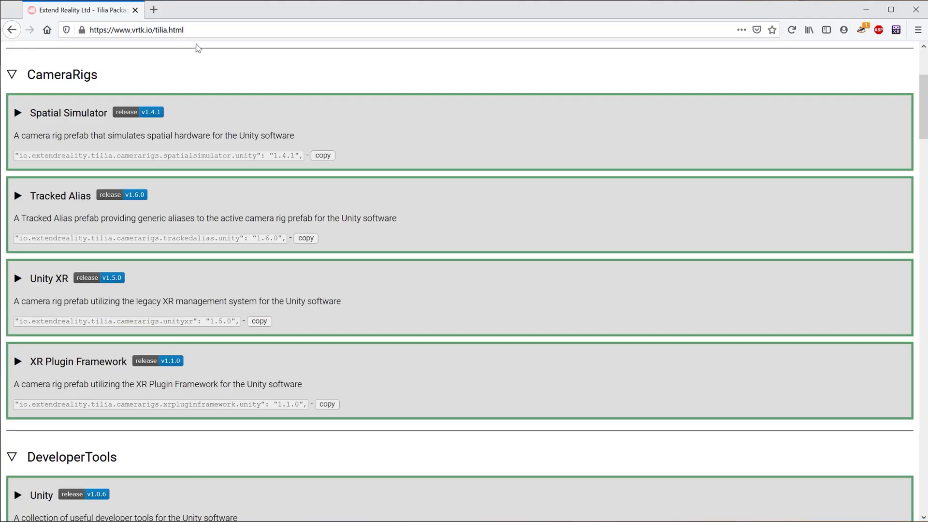
Scroll through the Tilia package list on the vrtk.io page.
scroll(208, 107, "up", 5)
scroll(196, 160, "down", 10)
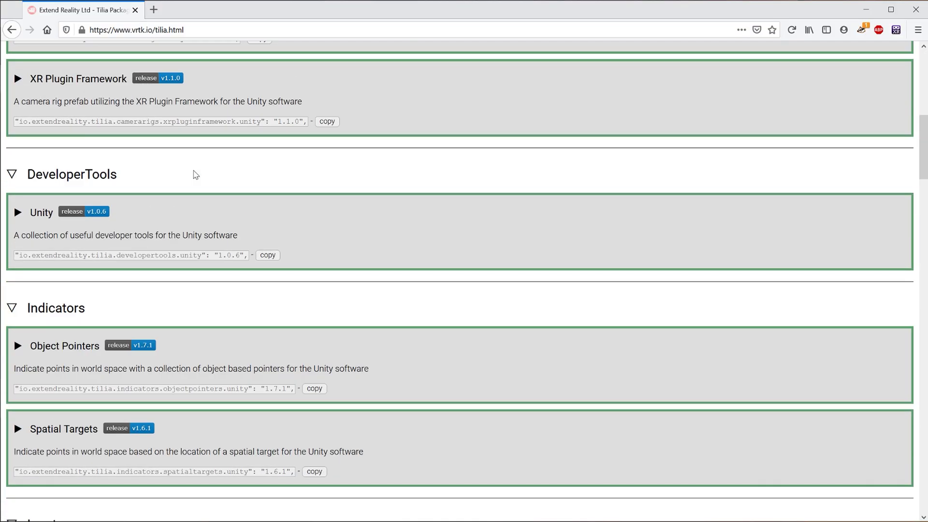
scroll(196, 174, "down", 15)
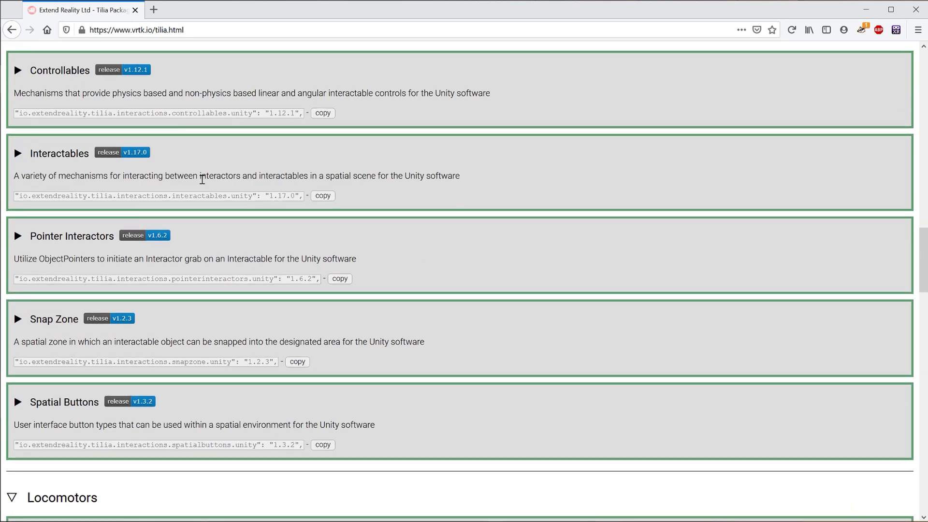
scroll(202, 179, "down", 20)
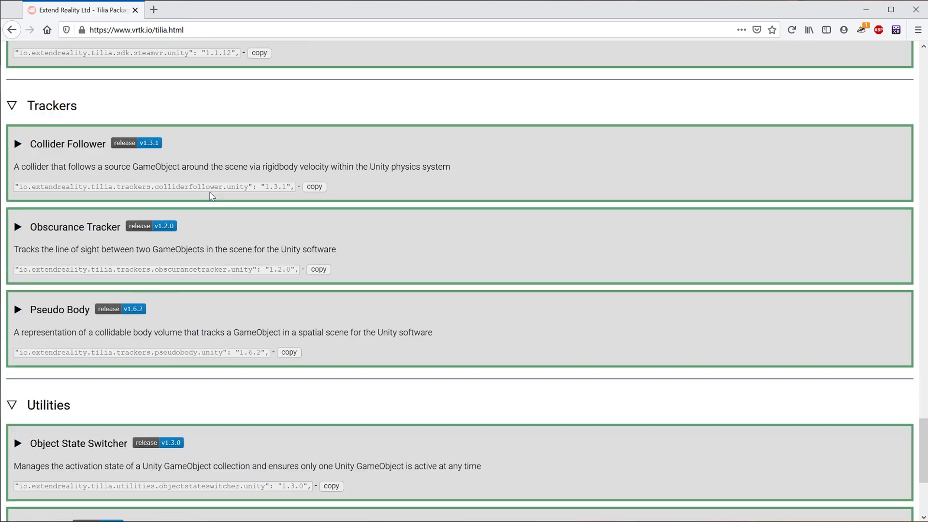
middle_click(243, 285)
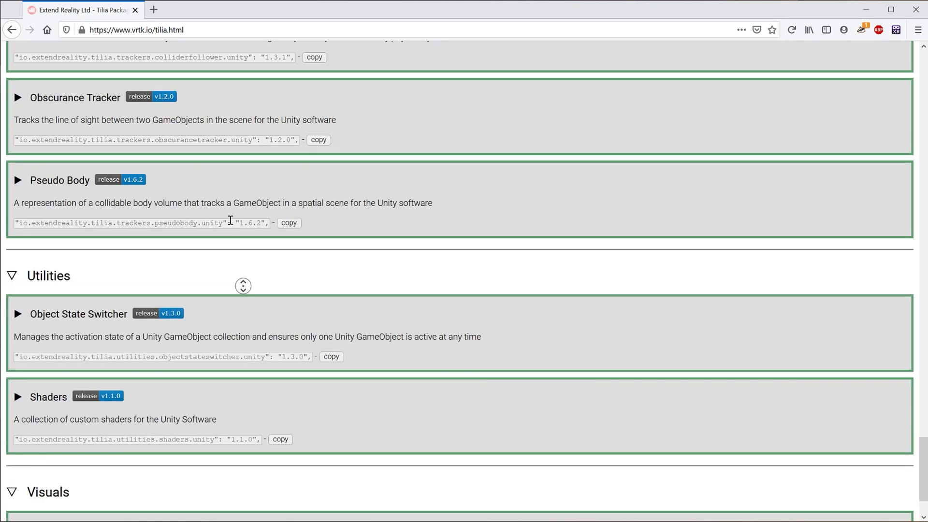
scroll(230, 220, "up", 20)
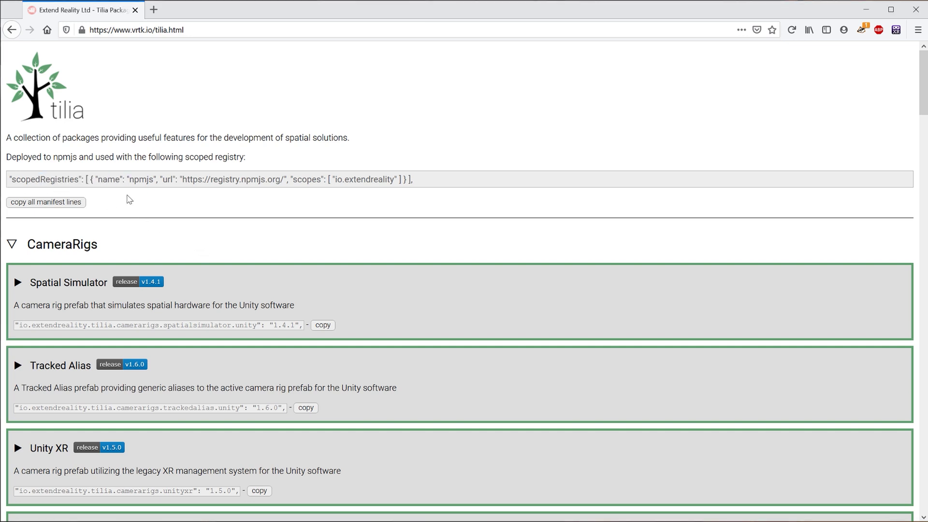
Select the registry name 'npmjs' in the scopedRegistries settings line.
double_click(141, 179)
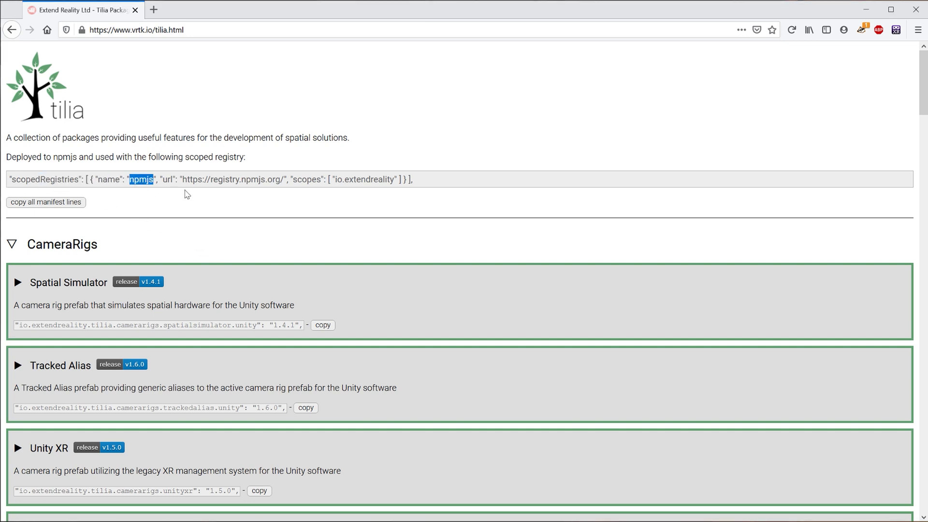
double_click(225, 179)
double_click(358, 181)
left_click(350, 212)
double_click(129, 180)
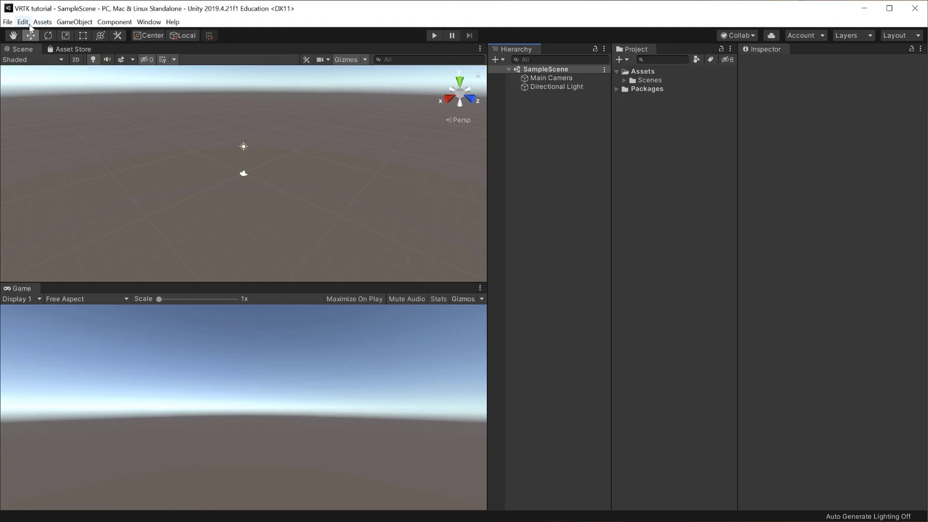
In Project Settings > Package Manager, name a new scoped registry 'npmjs'.
left_click(30, 24)
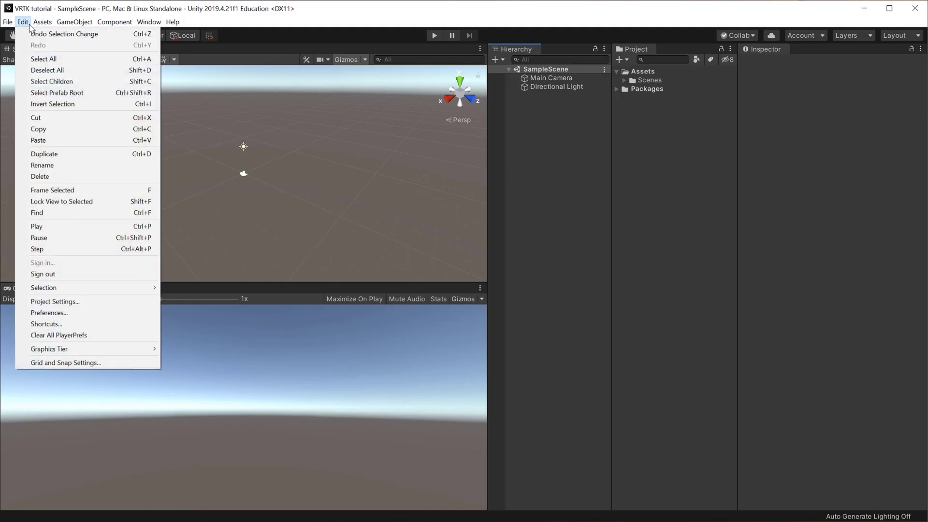
left_click(68, 302)
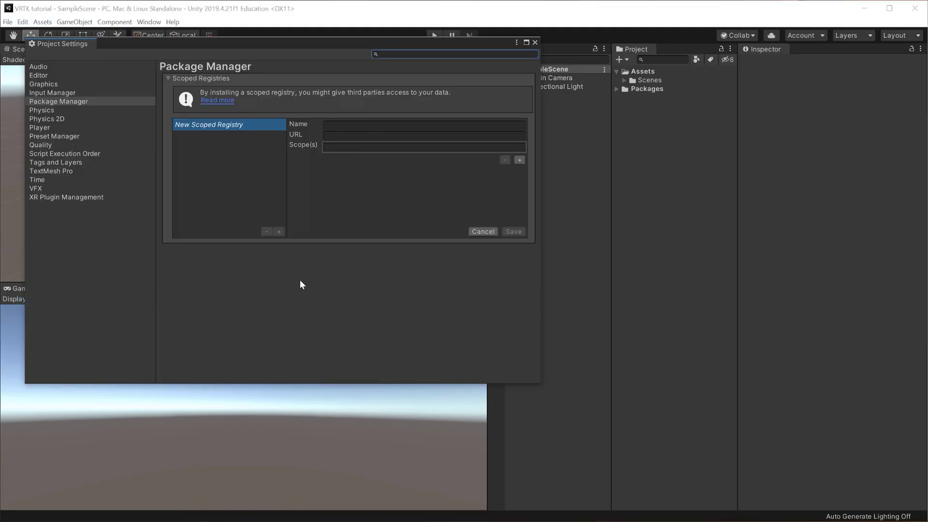
left_click(52, 103)
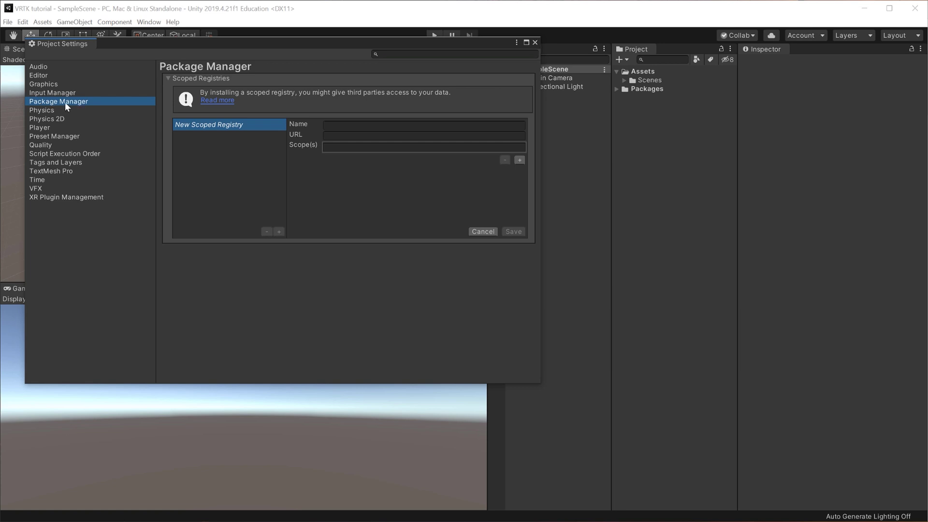
left_click(327, 147)
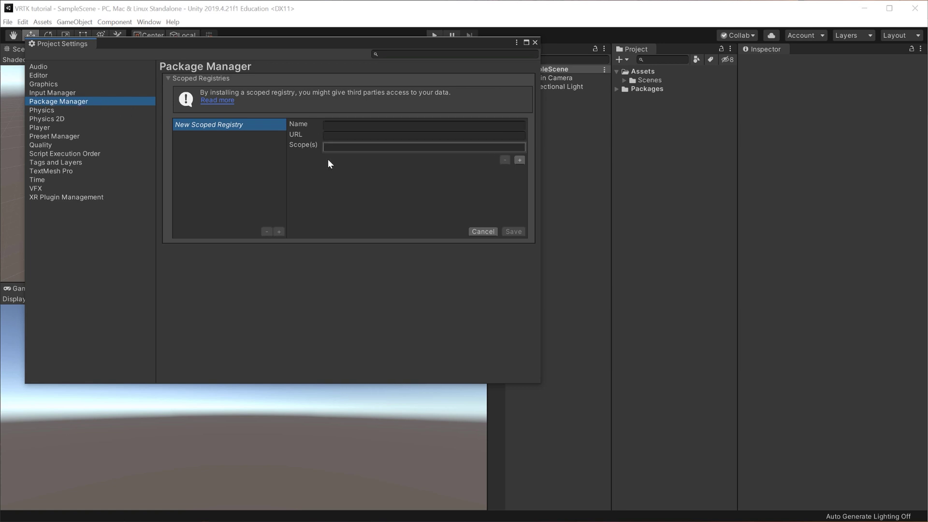
left_click(337, 127)
type("npmjs")
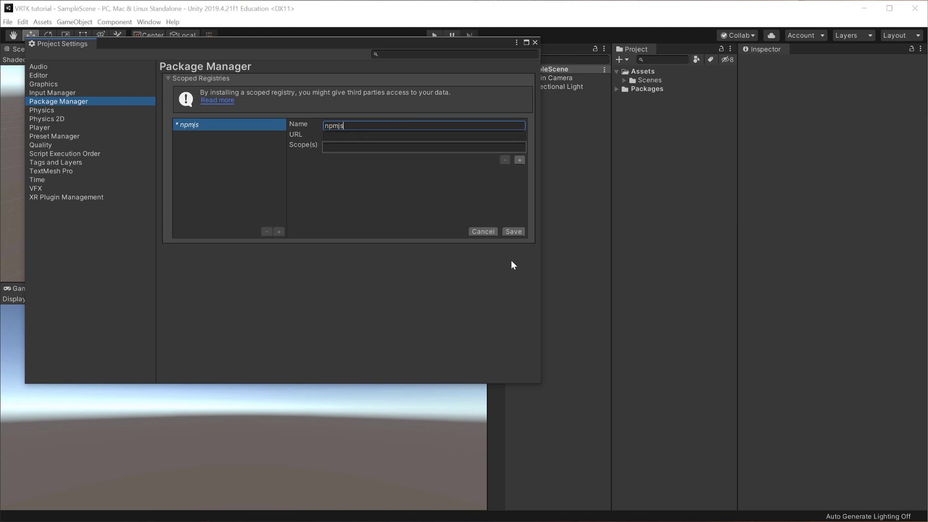
key("alt+Tab")
left_click_drag(182, 179, 283, 179)
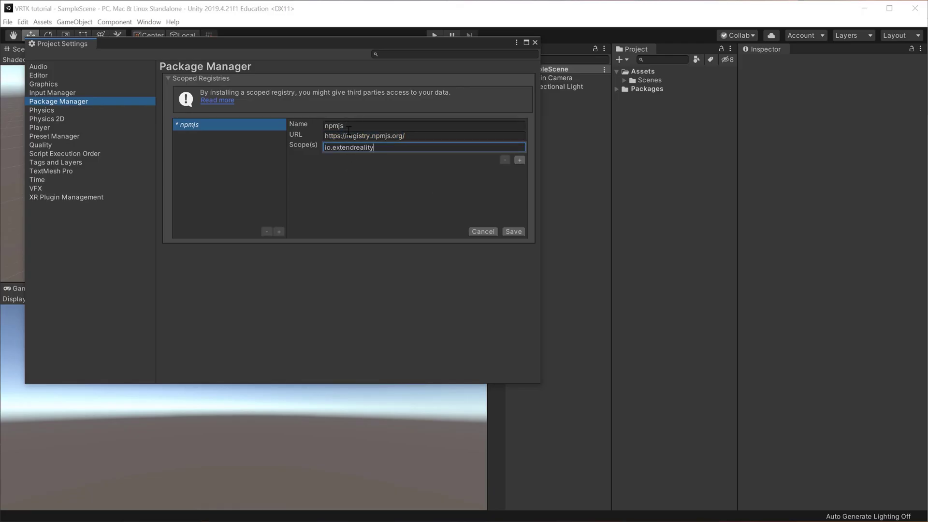
left_click(514, 231)
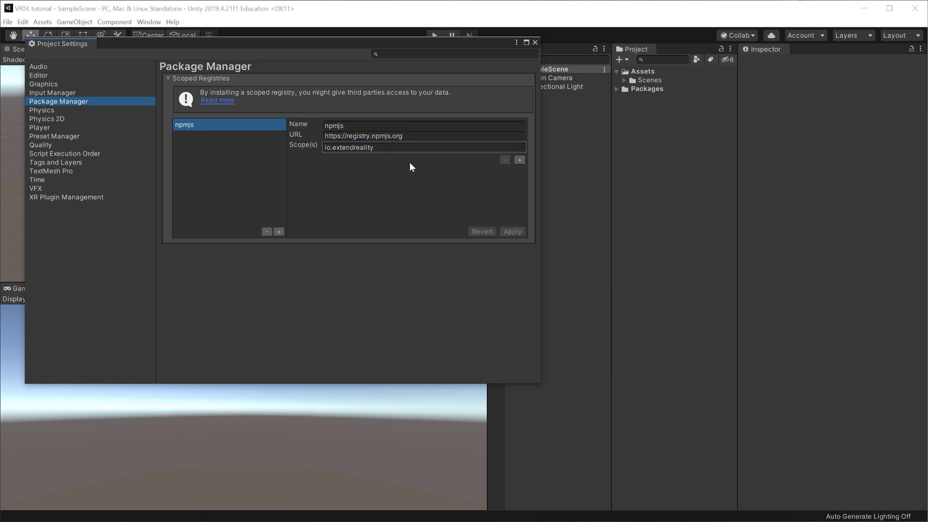
left_click(535, 42)
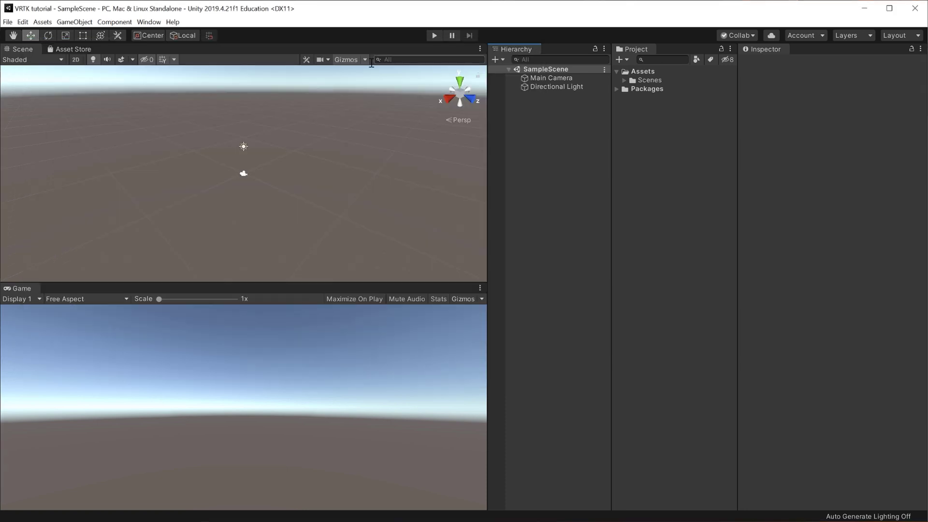
Open the Package Manager window and filter its list to In Project packages.
left_click(148, 22)
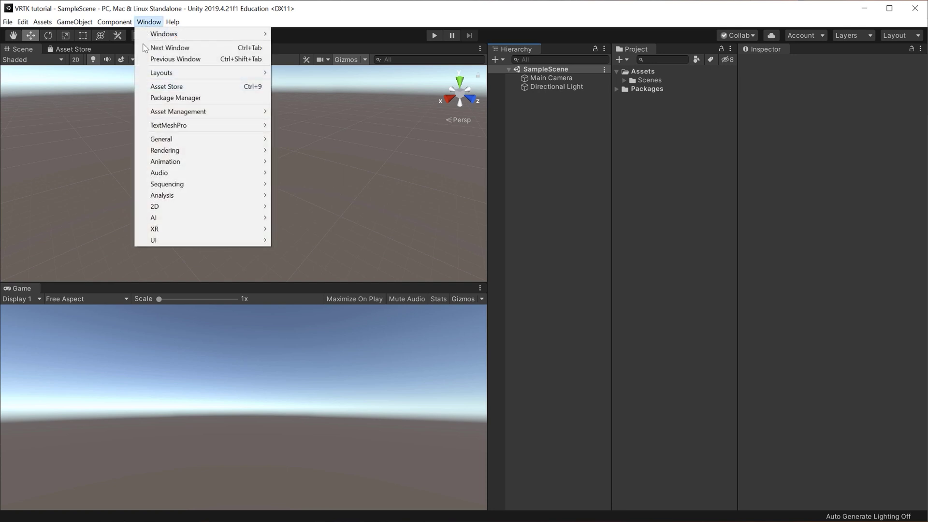
left_click(225, 102)
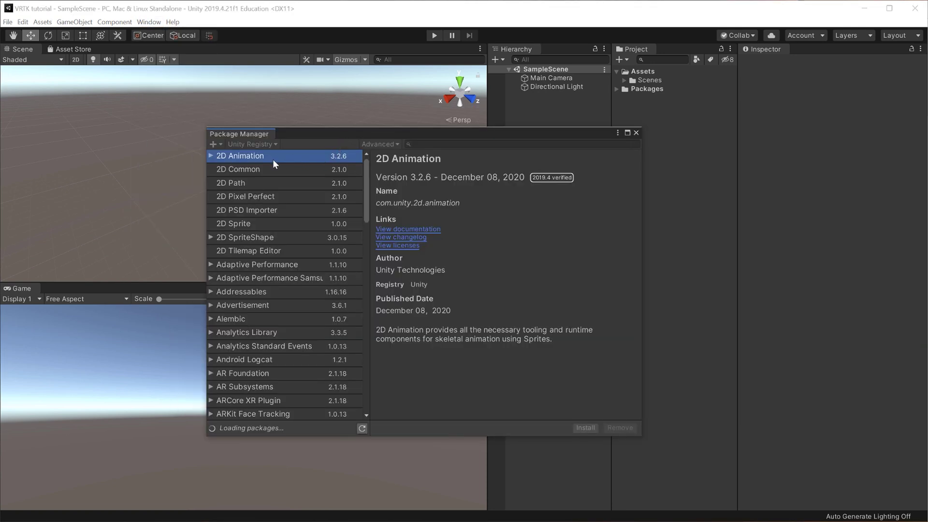
scroll(267, 308, "down", 20)
scroll(267, 308, "up", 20)
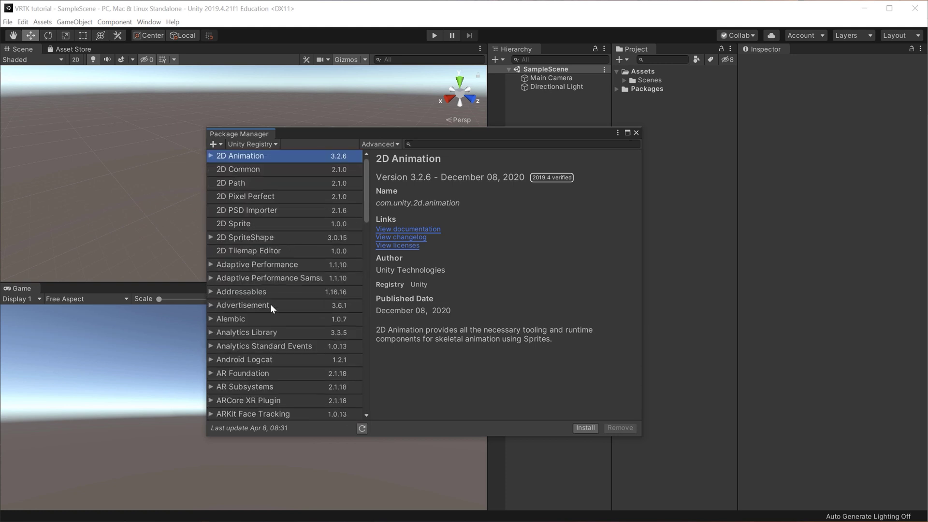
left_click(271, 144)
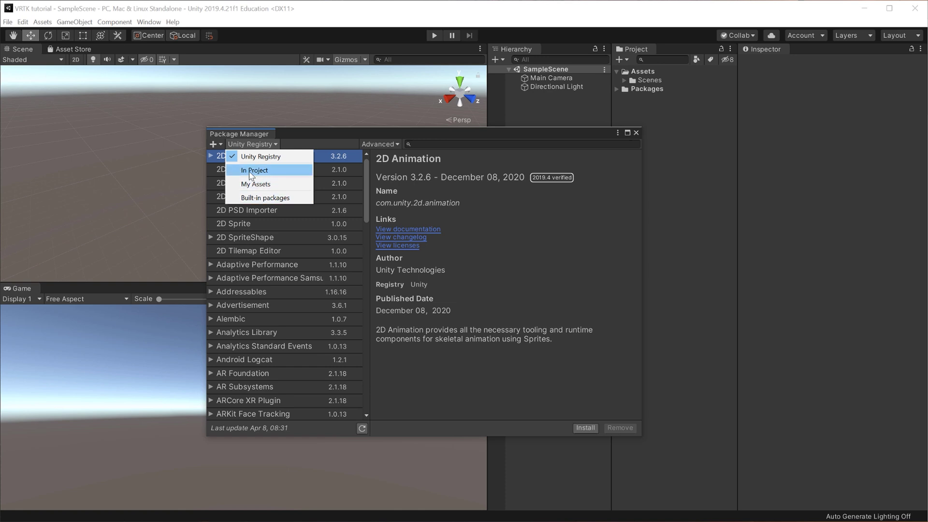
left_click(266, 172)
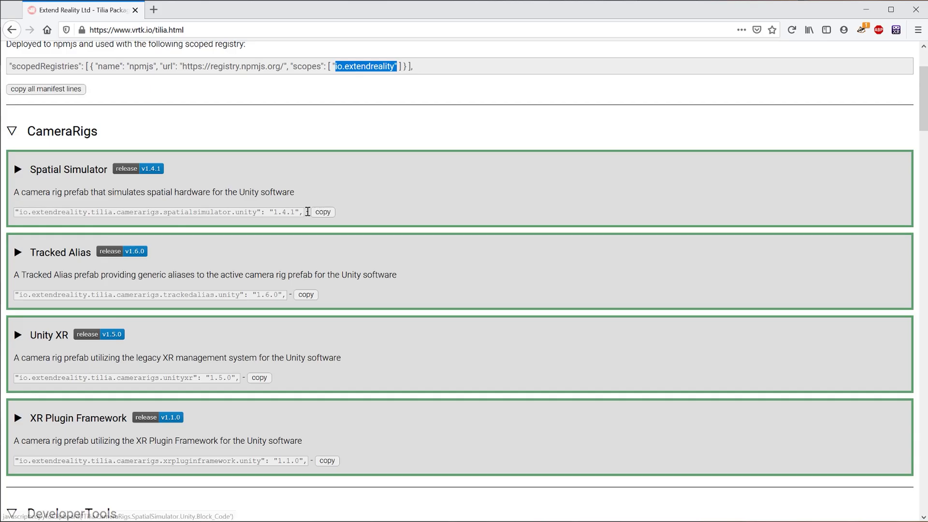
Copy the package name io.extendreality.tilia.camerarigs.spatialsimulator.unity and return to Unity.
left_click_drag(262, 213, 18, 214)
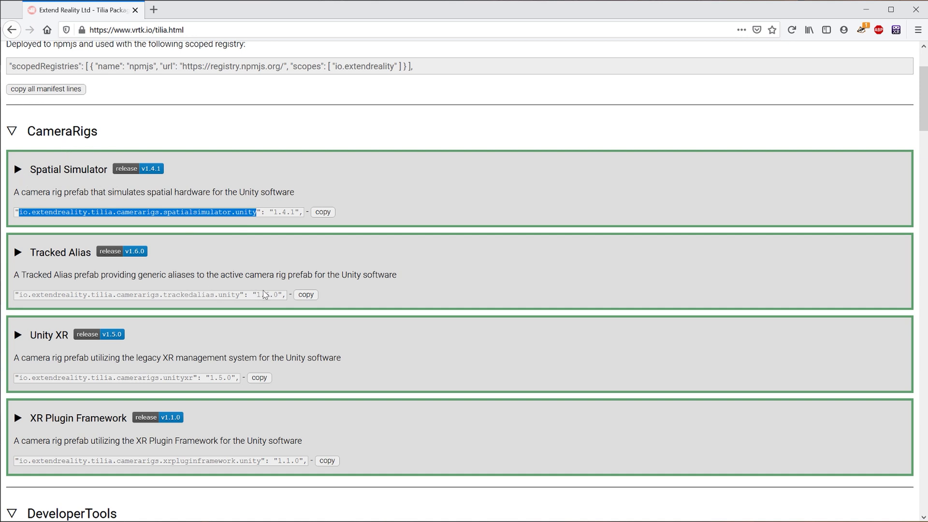
key("alt+Tab")
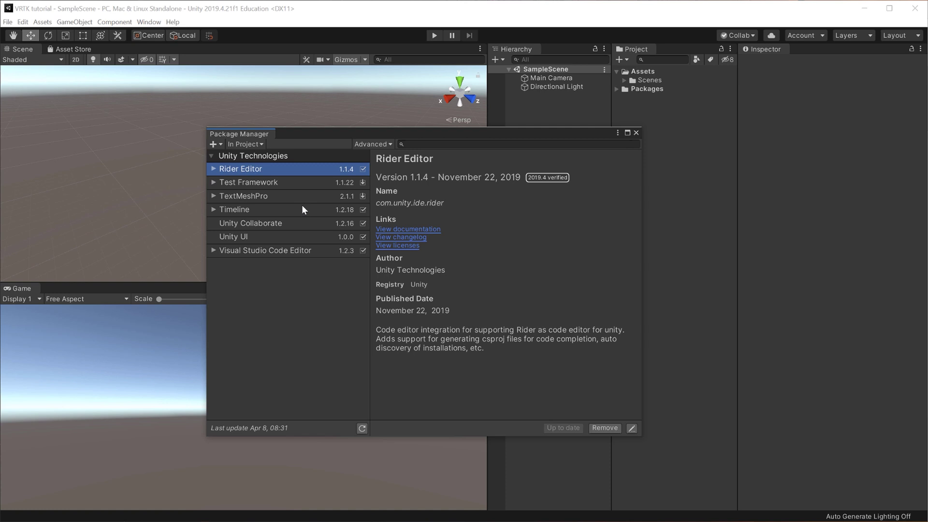
Add the Spatial Simulator package from its git URL name, then close Package Manager.
left_click(215, 144)
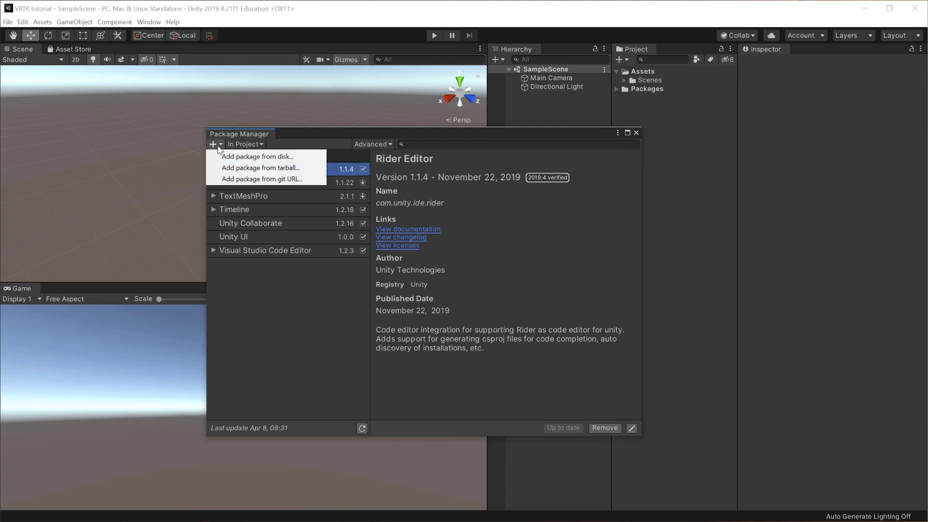
left_click(297, 180)
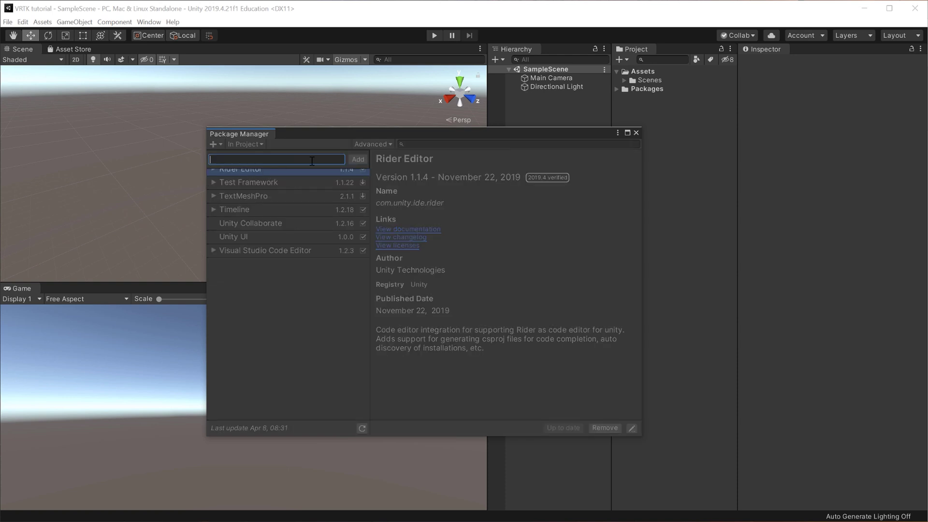
key("ctrl+v")
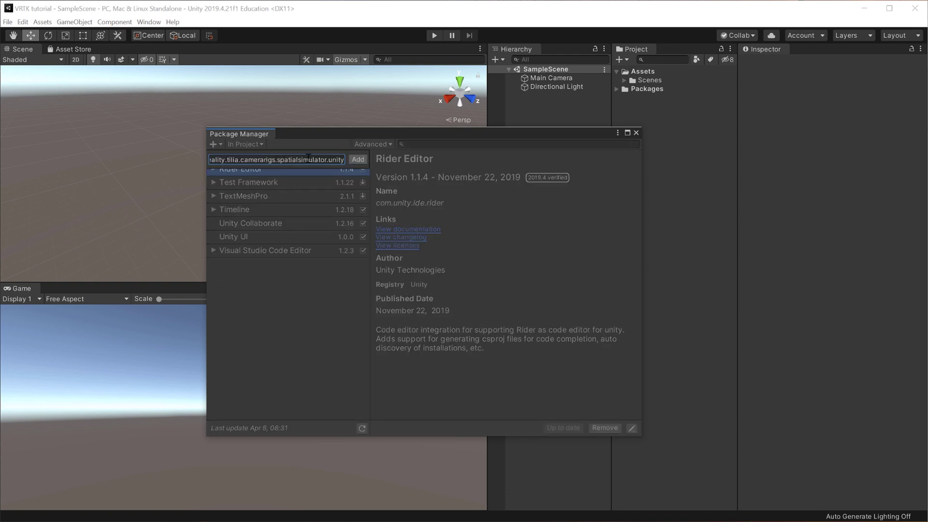
left_click(357, 162)
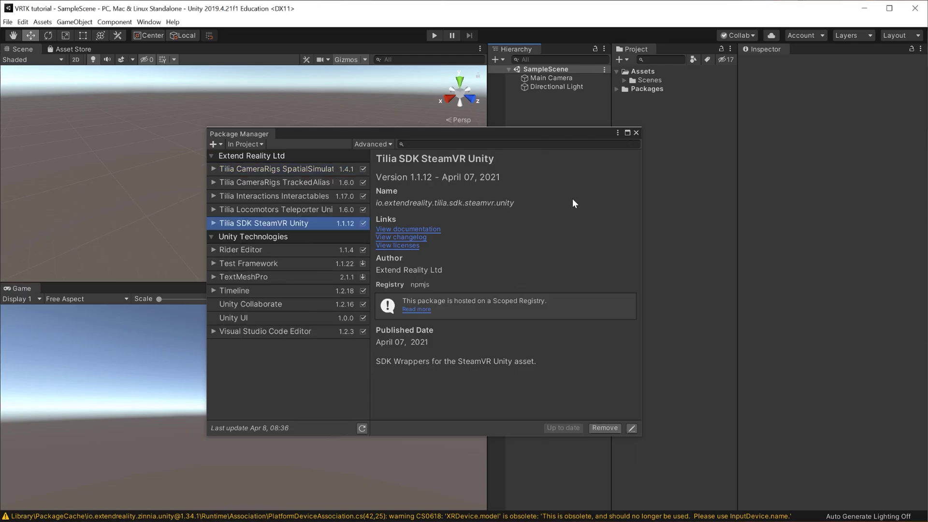
left_click(636, 134)
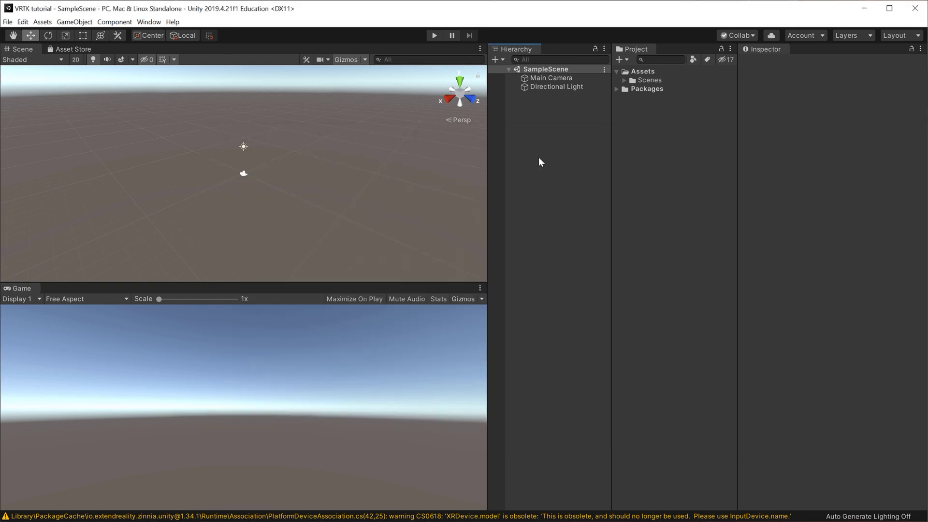
Delete the Main Camera and add a 3D Plane at the scene origin.
left_click(539, 79)
key("Delete")
right_click(535, 103)
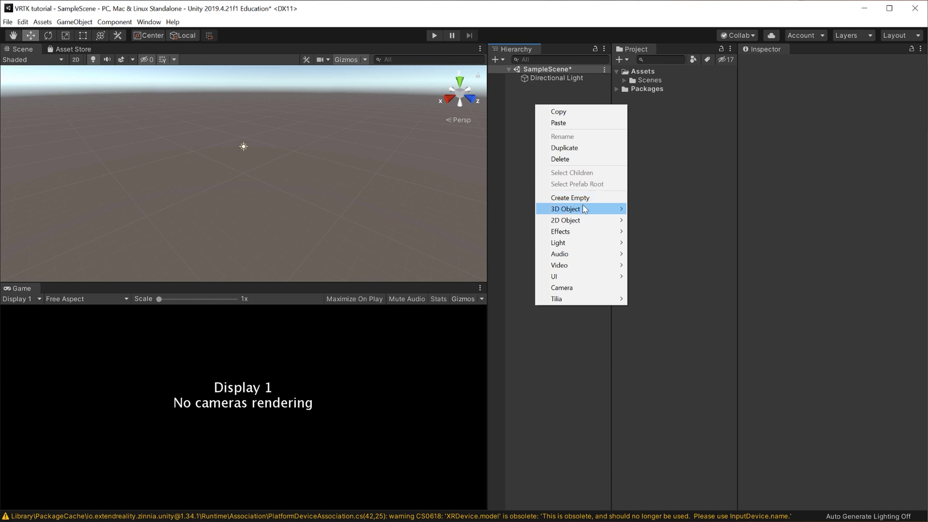
mouse_move(586, 209)
left_click(655, 254)
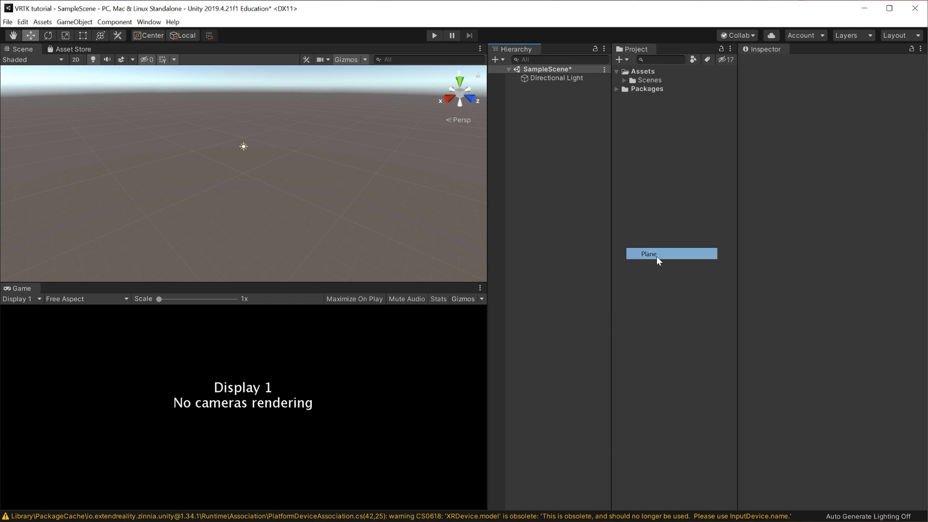
left_click(70, 50)
left_click(148, 22)
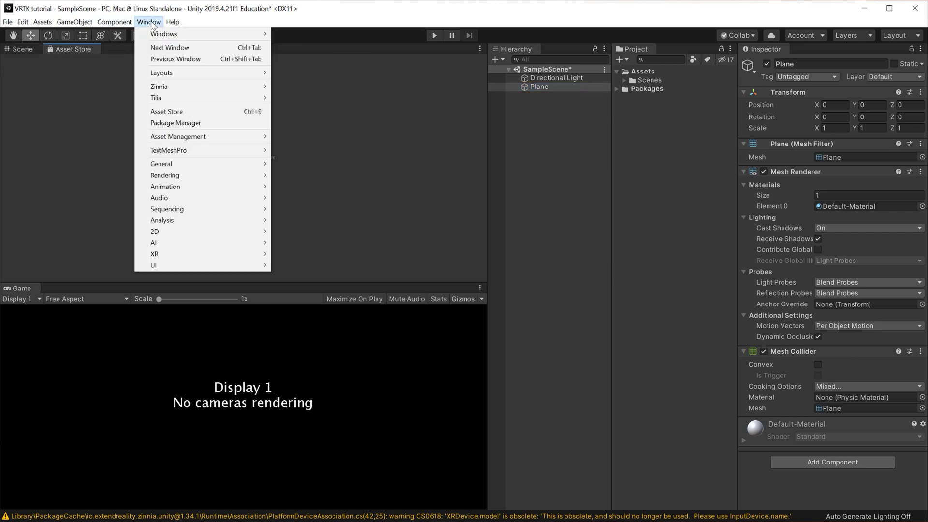
Find the SteamVR Plugin in the Asset Store and import all its files.
left_click(188, 111)
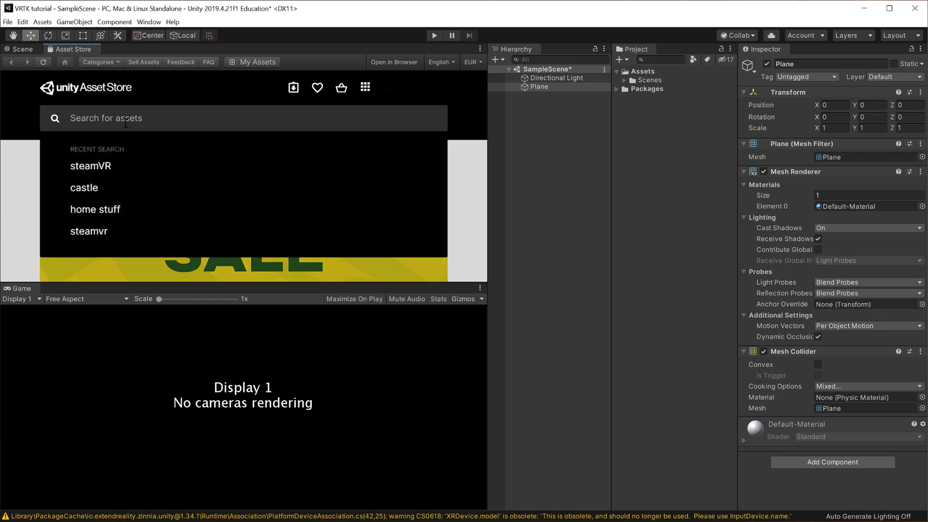
left_click(118, 165)
left_click(107, 166)
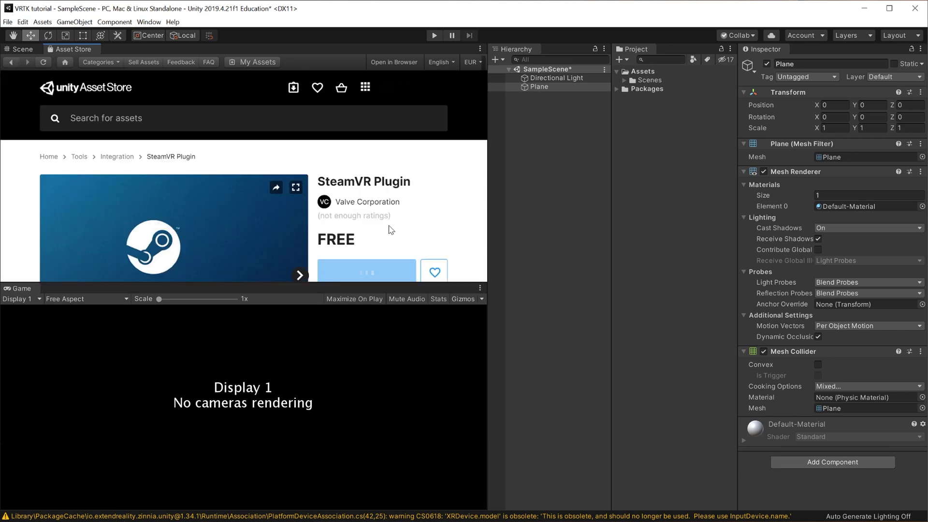
scroll(449, 211, "down", 1)
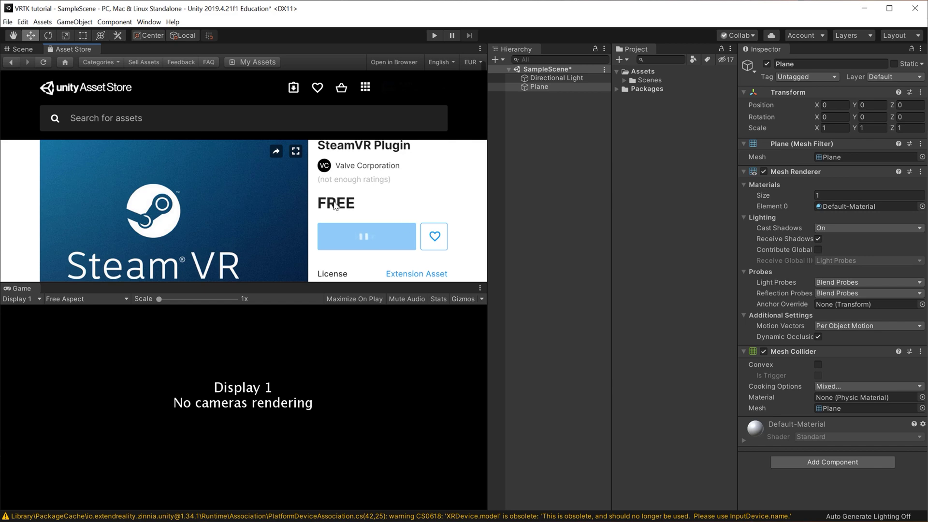
scroll(356, 214, "down", 1)
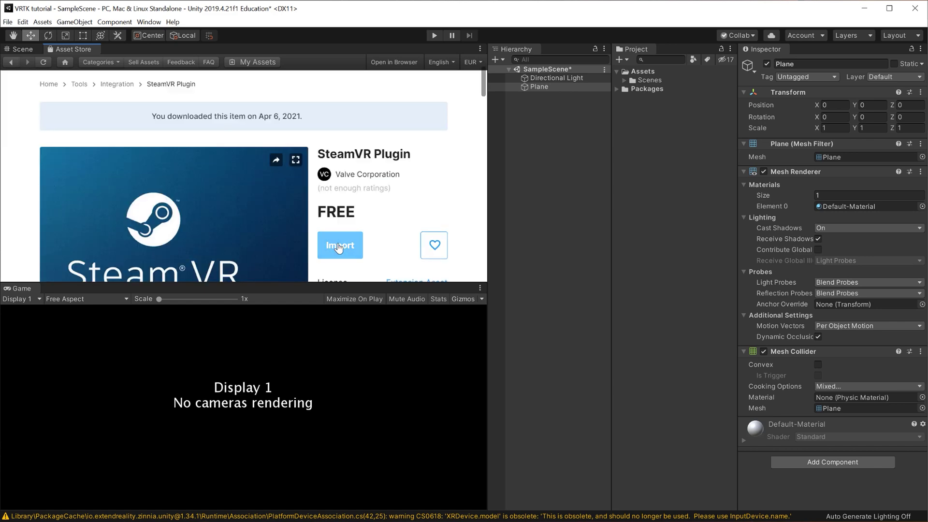
left_click(337, 246)
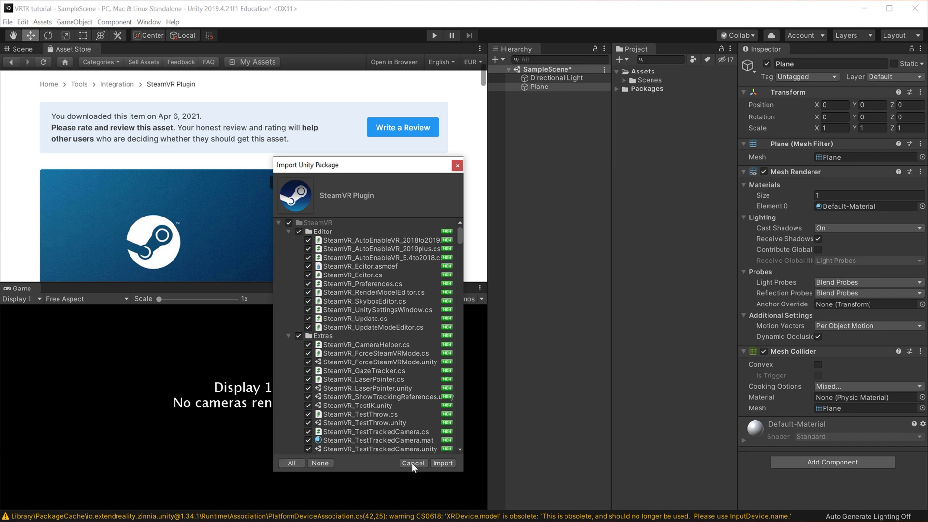
left_click(448, 463)
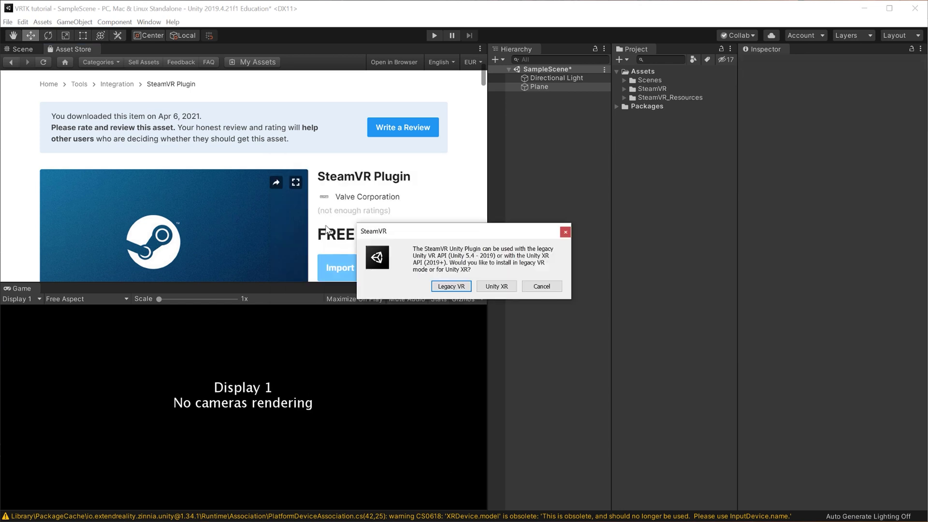
Install SteamVR for Unity XR, accept all recommended SteamVR settings, and close Project Settings.
left_click(502, 287)
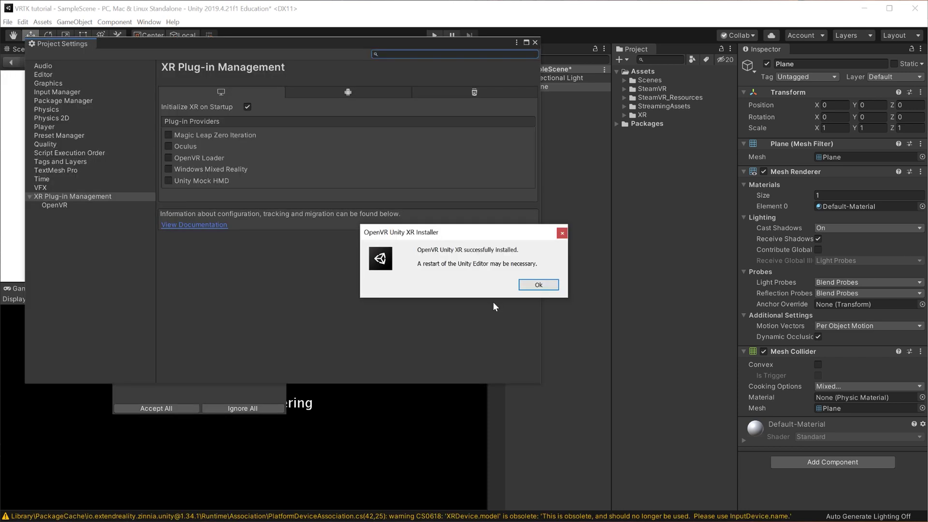
left_click(546, 285)
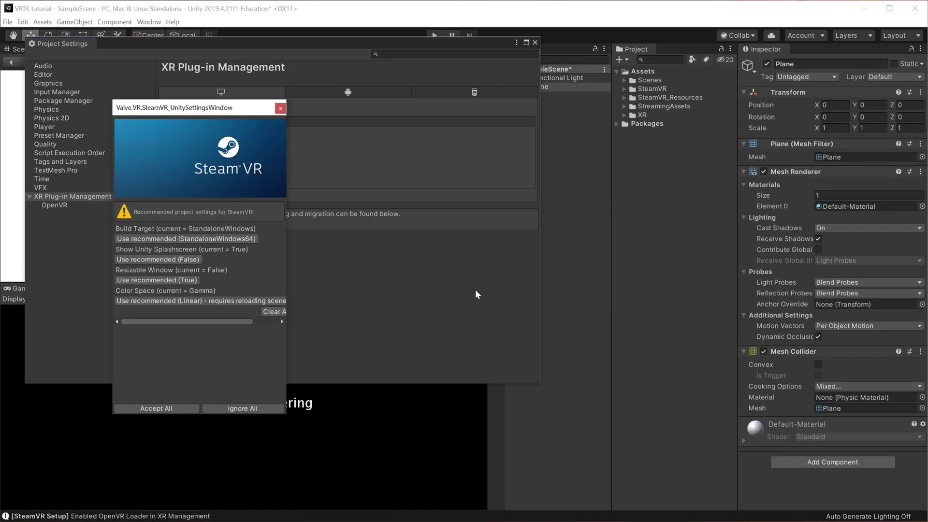
left_click_drag(165, 116, 244, 104)
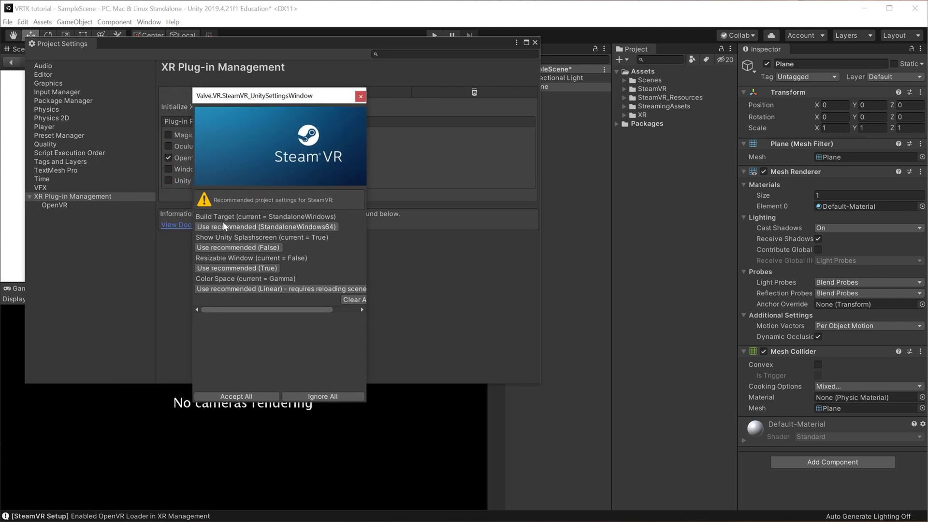
left_click(244, 392)
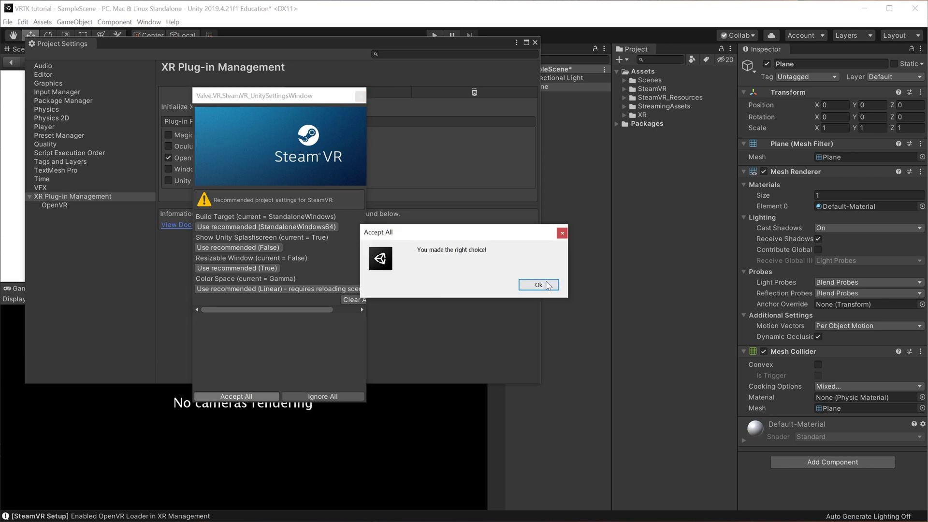
left_click(536, 283)
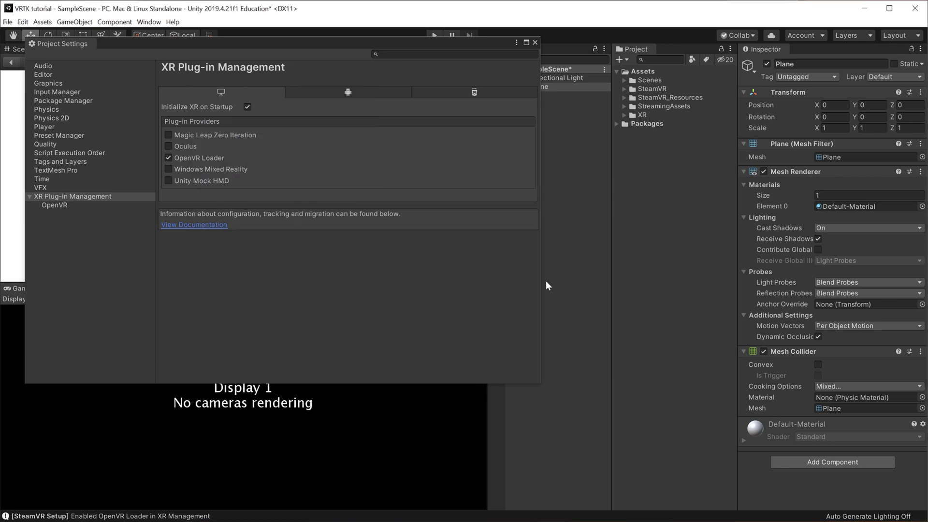
left_click(534, 42)
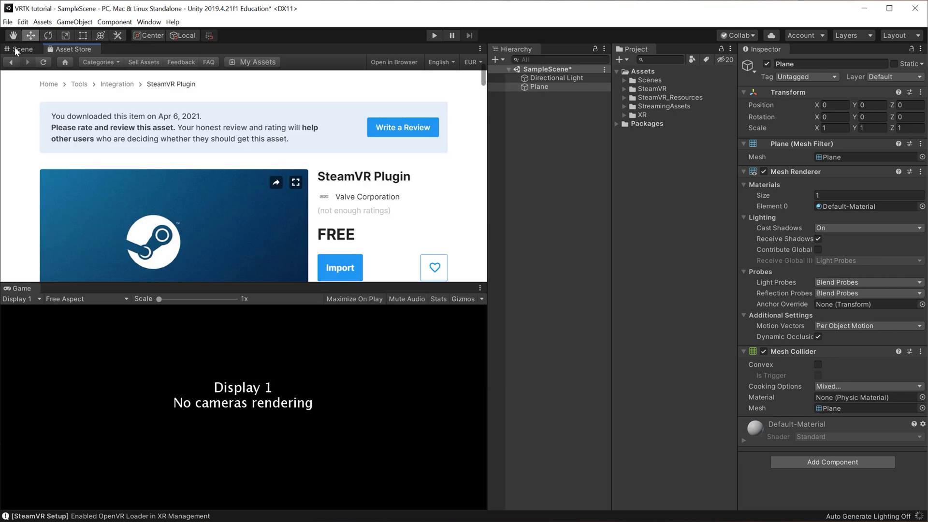
left_click(19, 49)
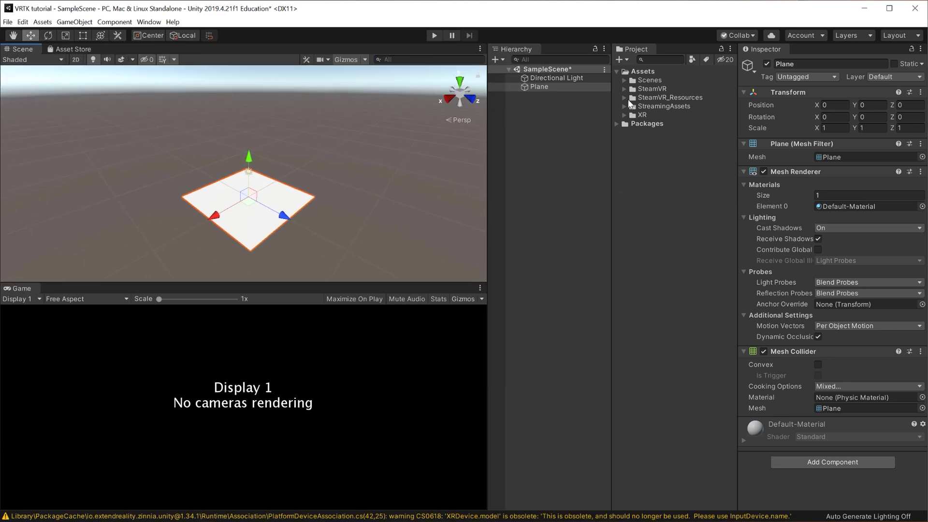
Drag CameraRigs.SteamVR from Tilia SDK SteamVR Unity > Runtime > Prefabs into the Hierarchy.
left_click(665, 127)
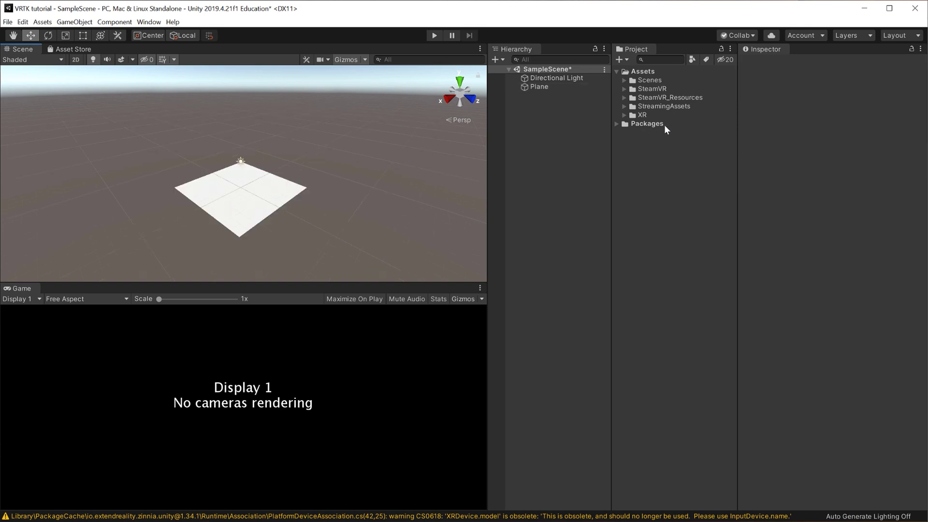
left_click(616, 125)
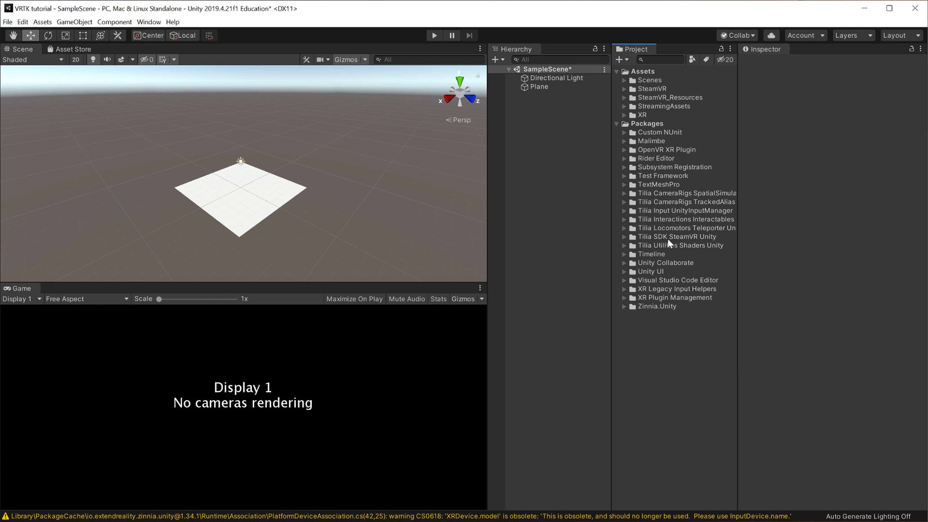
left_click(623, 238)
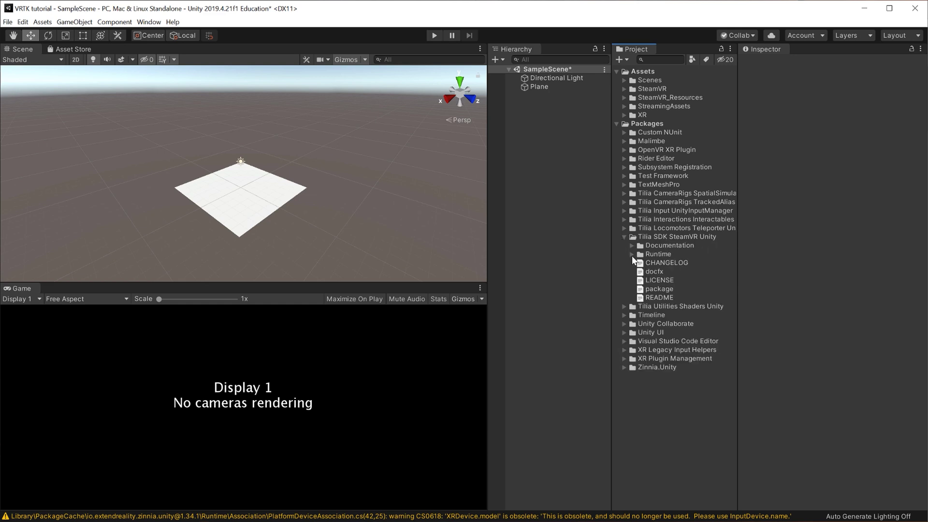
left_click(631, 254)
left_click(639, 263)
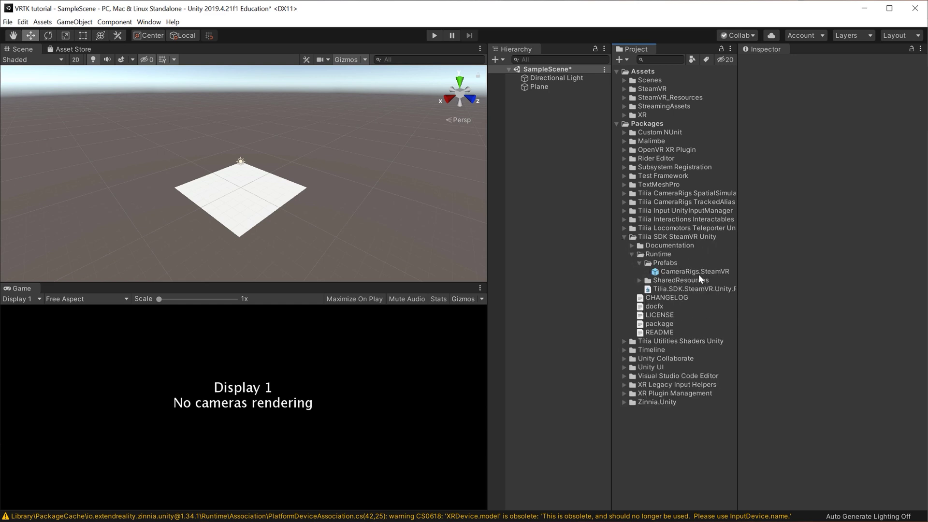
left_click_drag(694, 271, 566, 153)
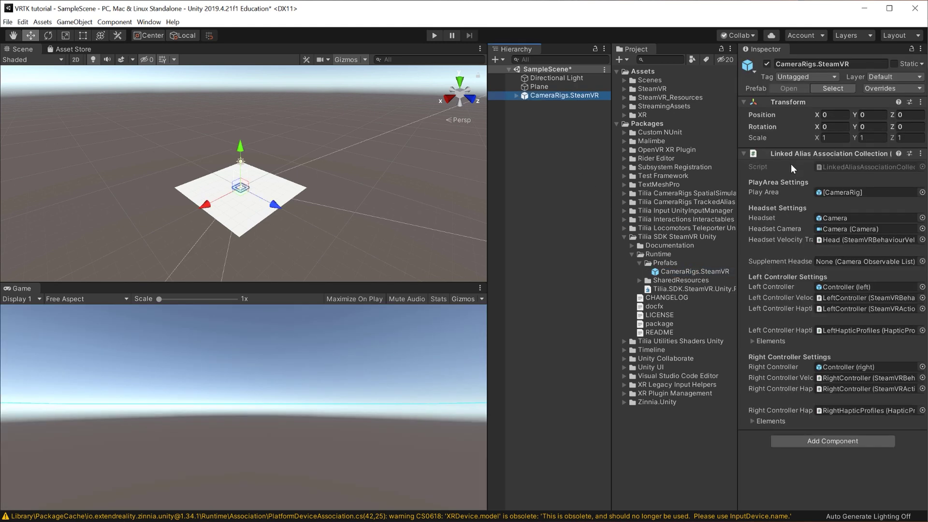
Collapse the CameraRigs.SteamVR and Tilia SDK SteamVR Unity entries, then expand Tilia CameraRigs TrackedAlias > Runtime > Prefabs.
left_click(516, 95)
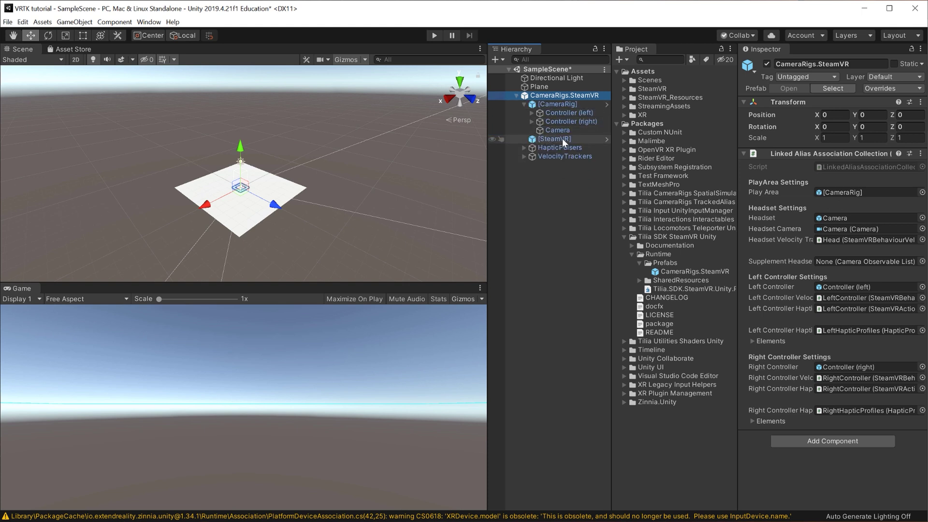
left_click(556, 193)
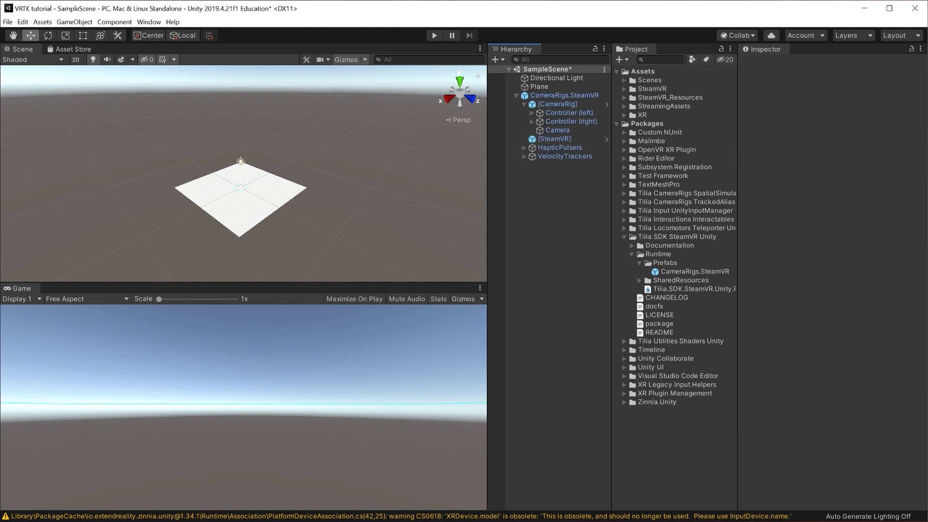
left_click(524, 104)
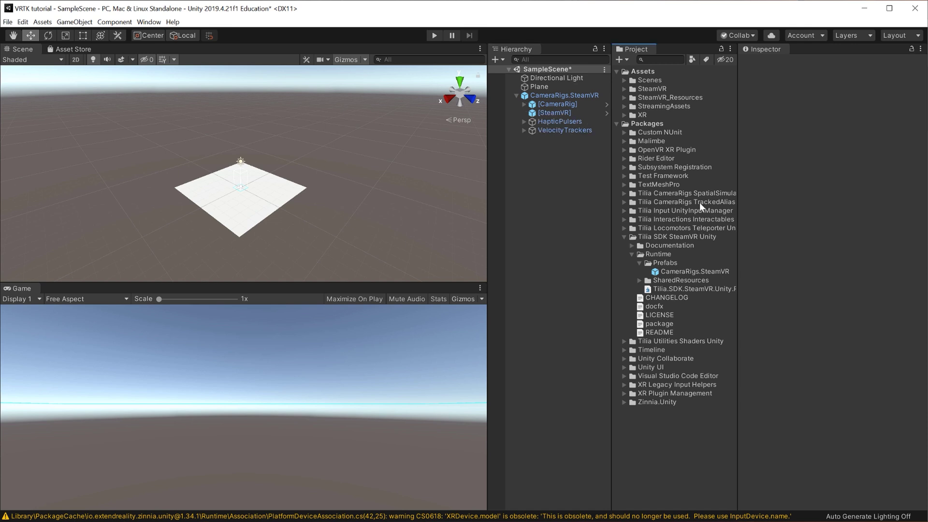
left_click(625, 236)
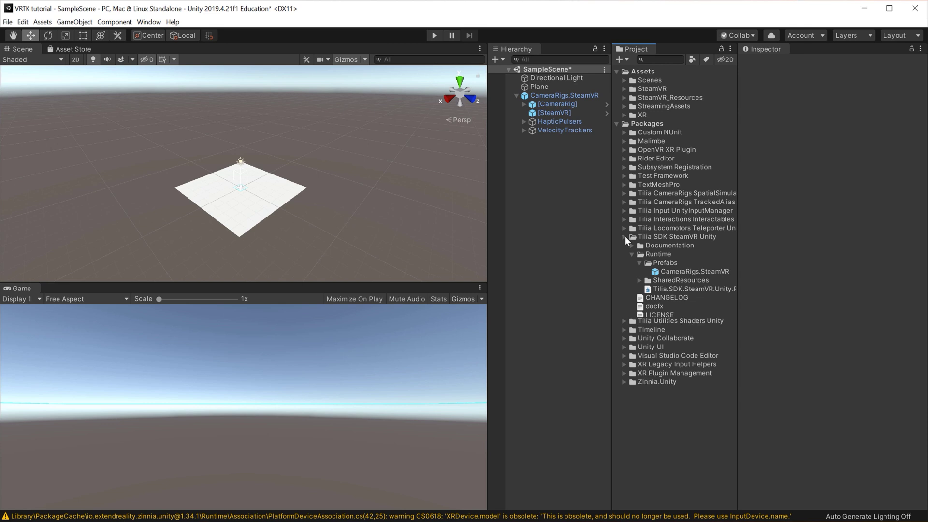
left_click(623, 201)
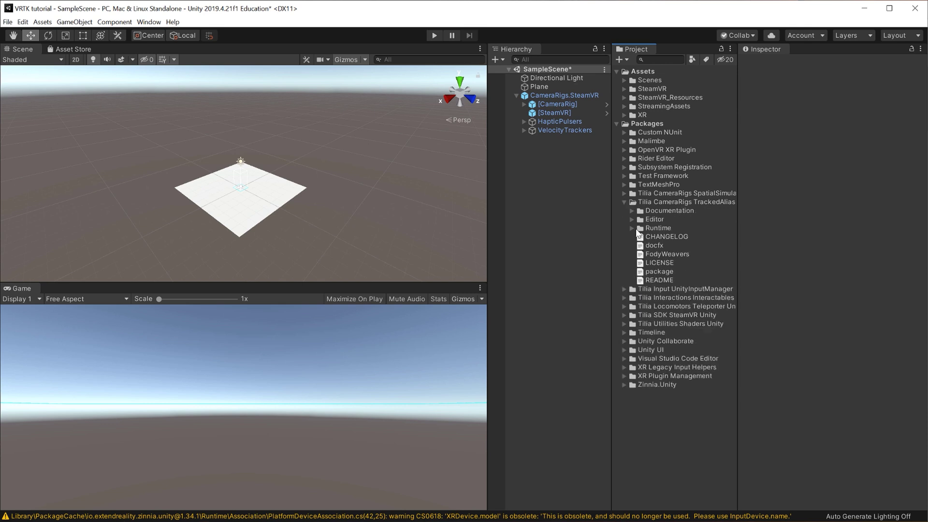
left_click(631, 227)
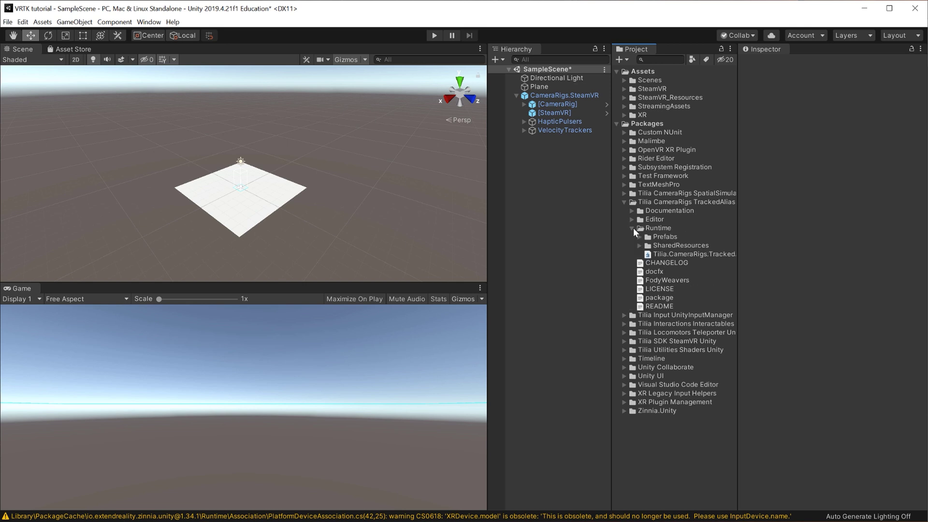
left_click(640, 236)
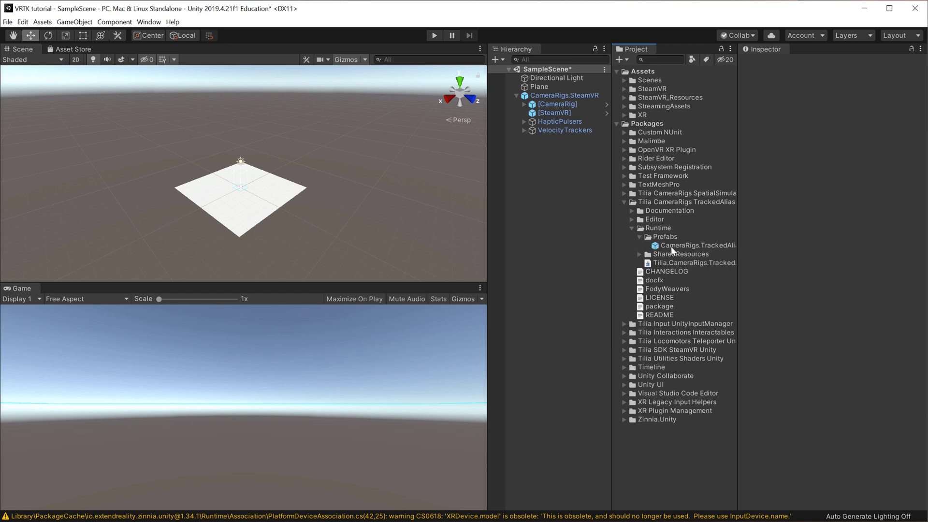
Add the CameraRigs.TrackedAlias prefab to the Hierarchy and enter Play mode.
left_click_drag(698, 245, 560, 198)
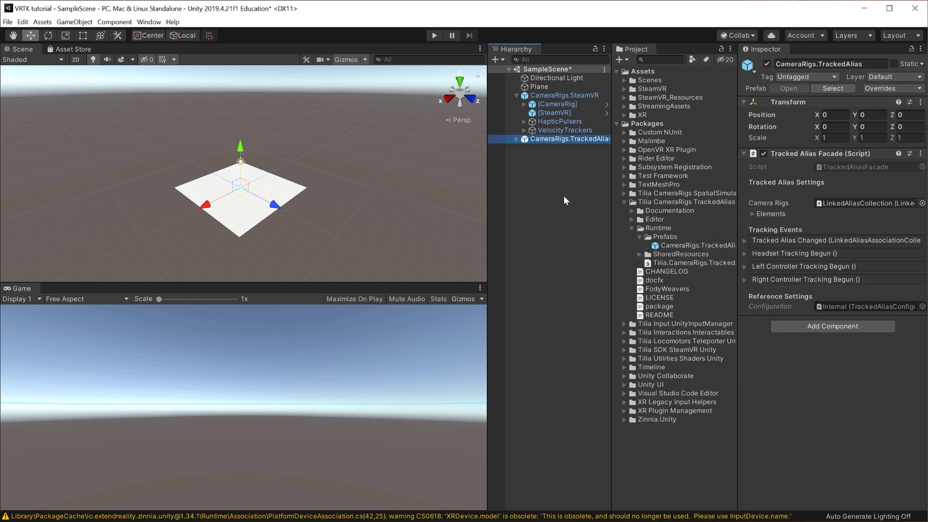
left_click(434, 36)
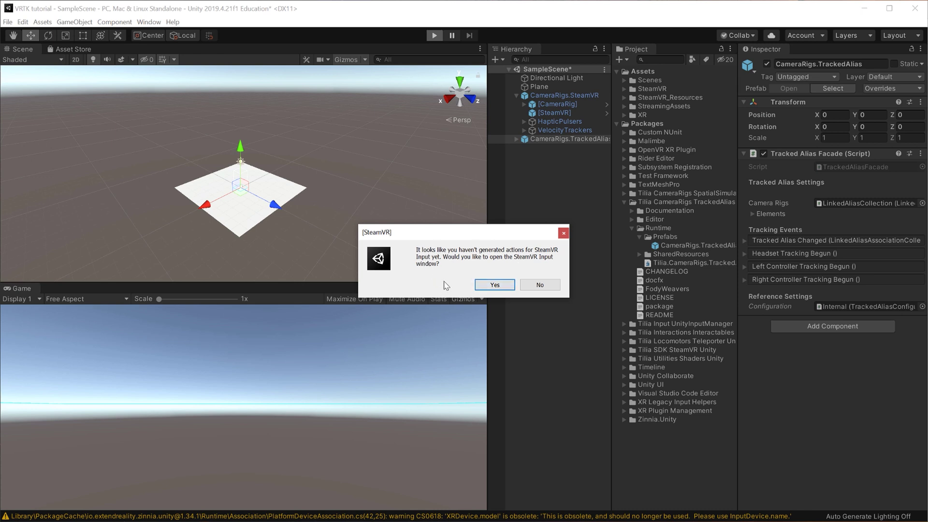
Copy SteamVR's example input action files, save SampleScene, and close the SteamVR Input window.
left_click(494, 285)
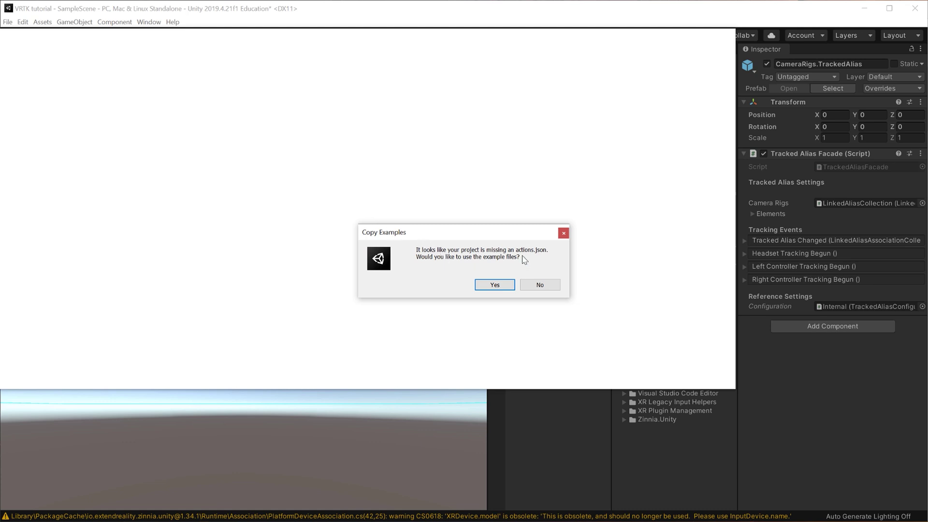
key("Return")
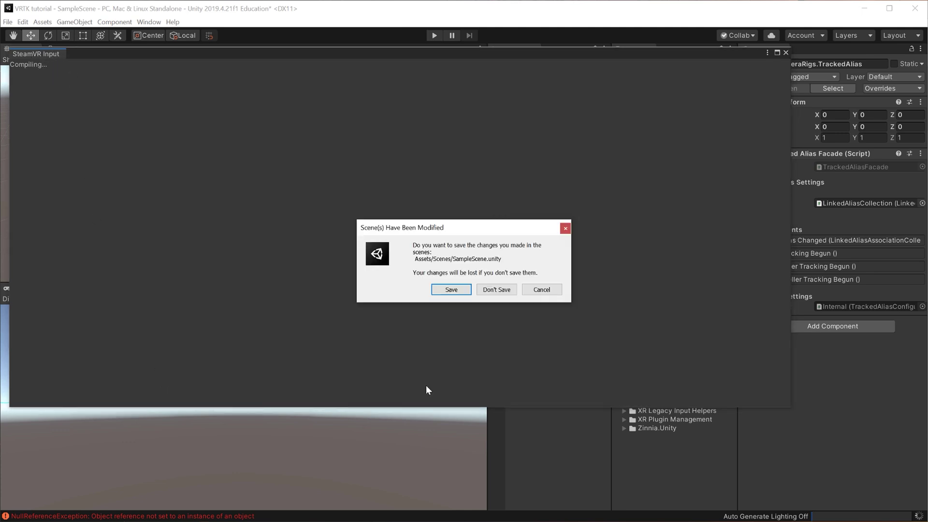
left_click(462, 289)
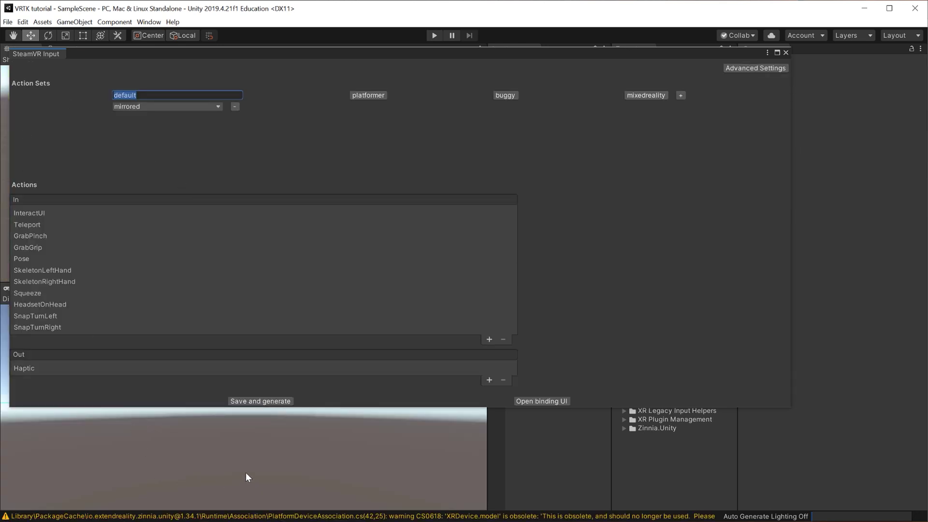
left_click(786, 53)
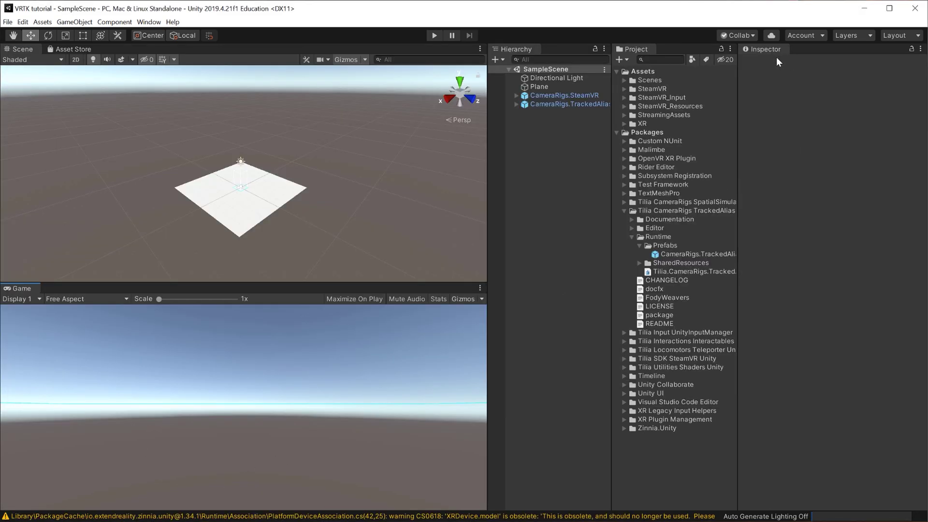
Enter Play mode so SteamVR initializes and the Game view renders the plane.
left_click(434, 35)
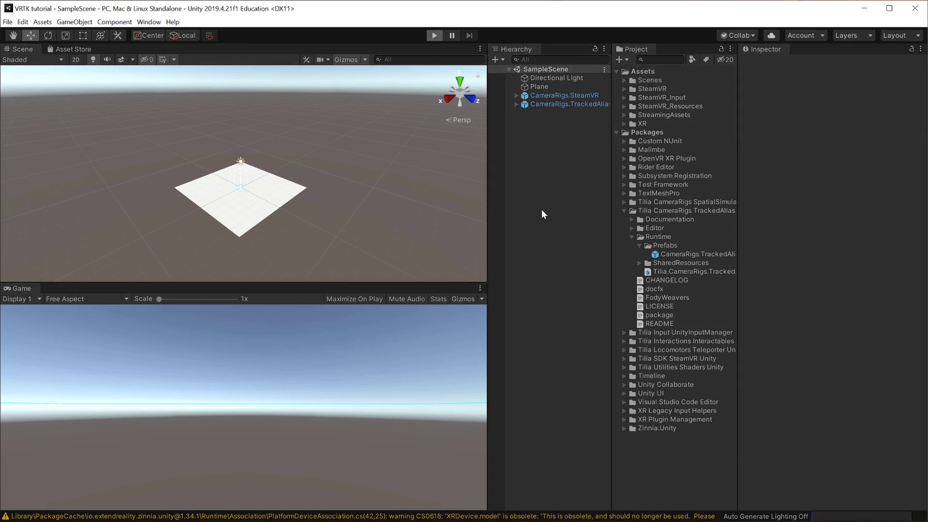